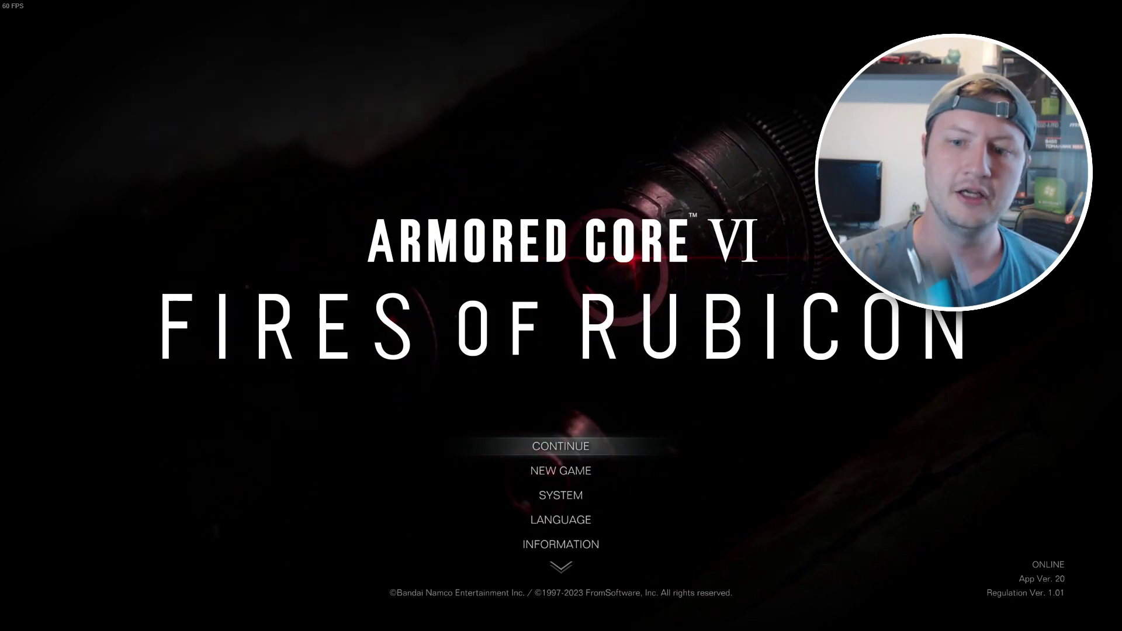
Step: Switch Armored Core VI's Control Assignments preset to TYPE B in System > Control Settings
key("Down")
key("Down")
key("Return")
key("Down")
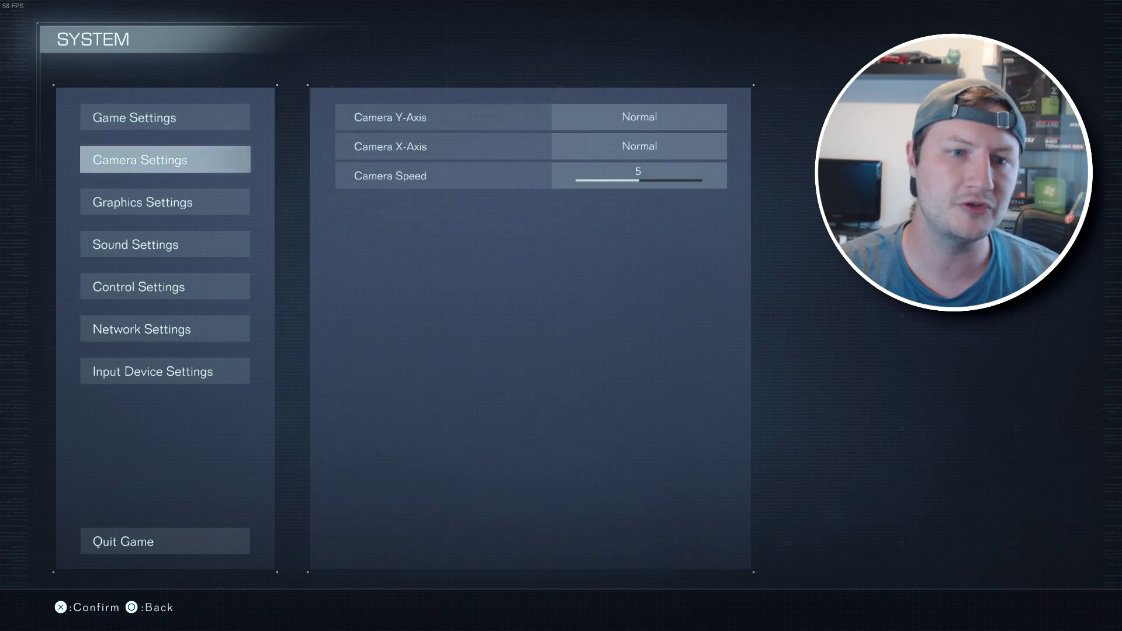
key("Down")
key("Down")
key("Down")
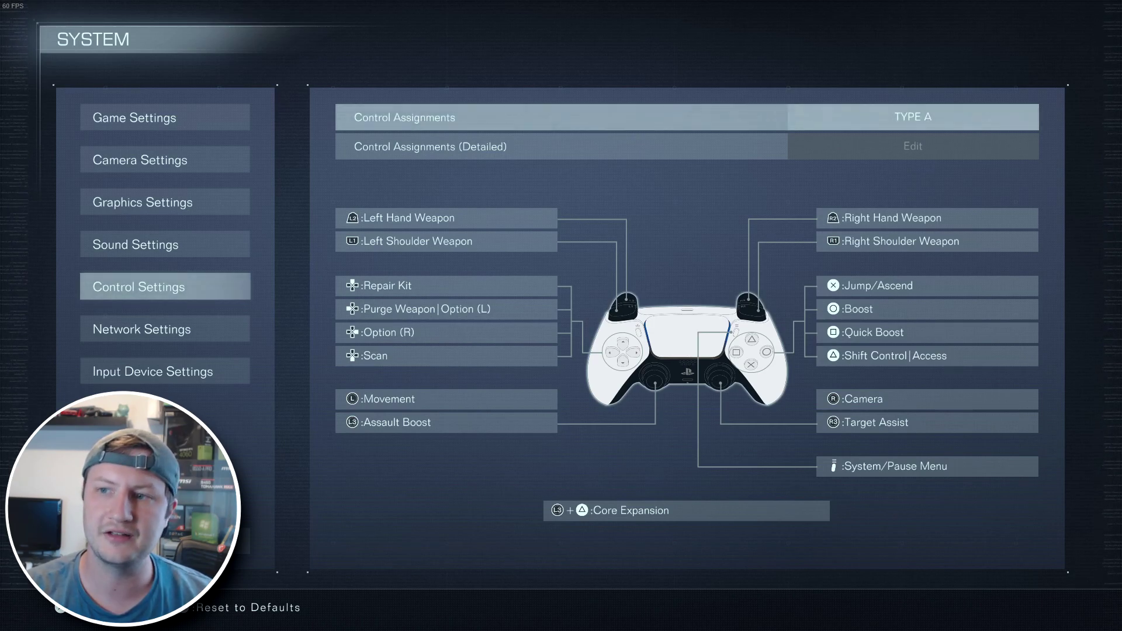
key("Return")
key("Down")
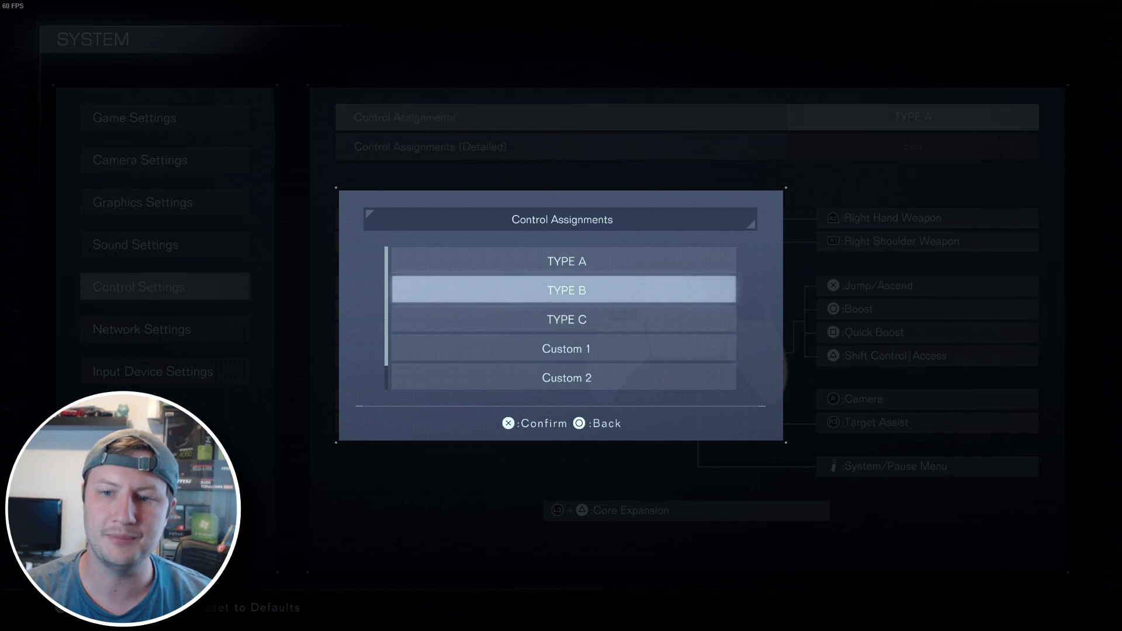
key("Return")
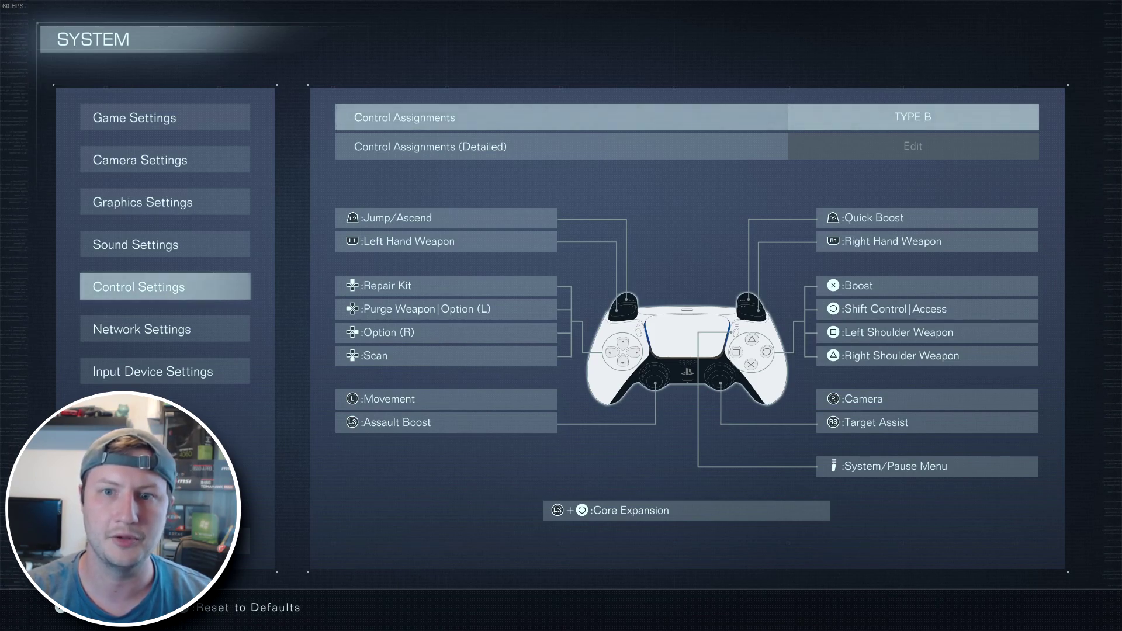
Step: Select Custom 1 as the Control Assignments preset
key("Return")
key("Down")
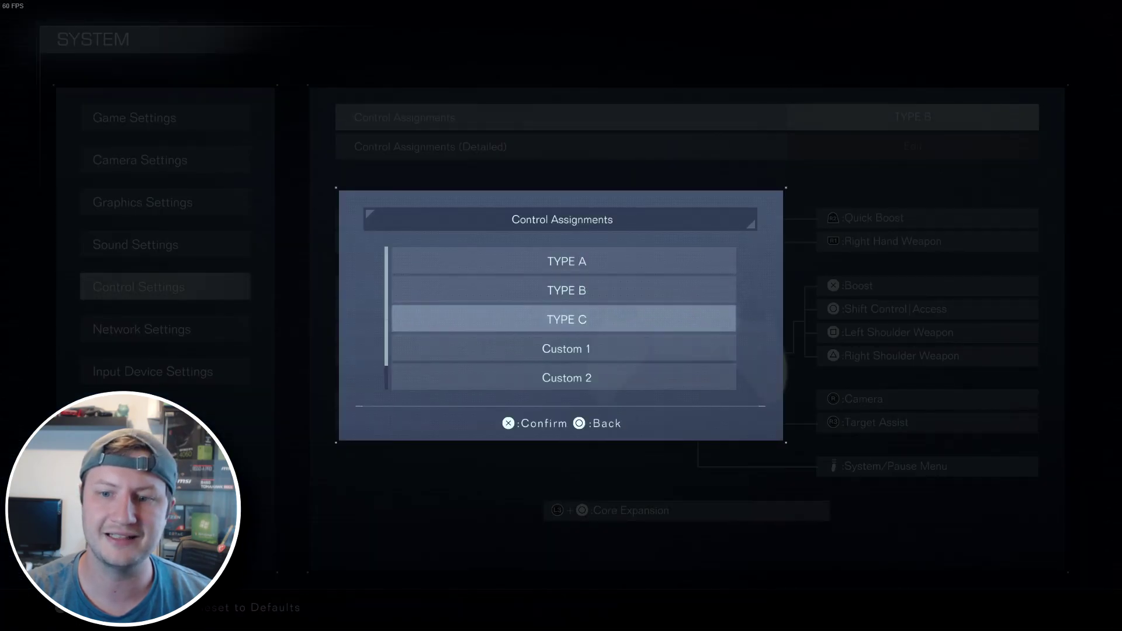
key("Down")
key("Return")
Step: Keep Custom 1 and leave Control Settings to trigger the 'No control assignment configured' warning
key("Down")
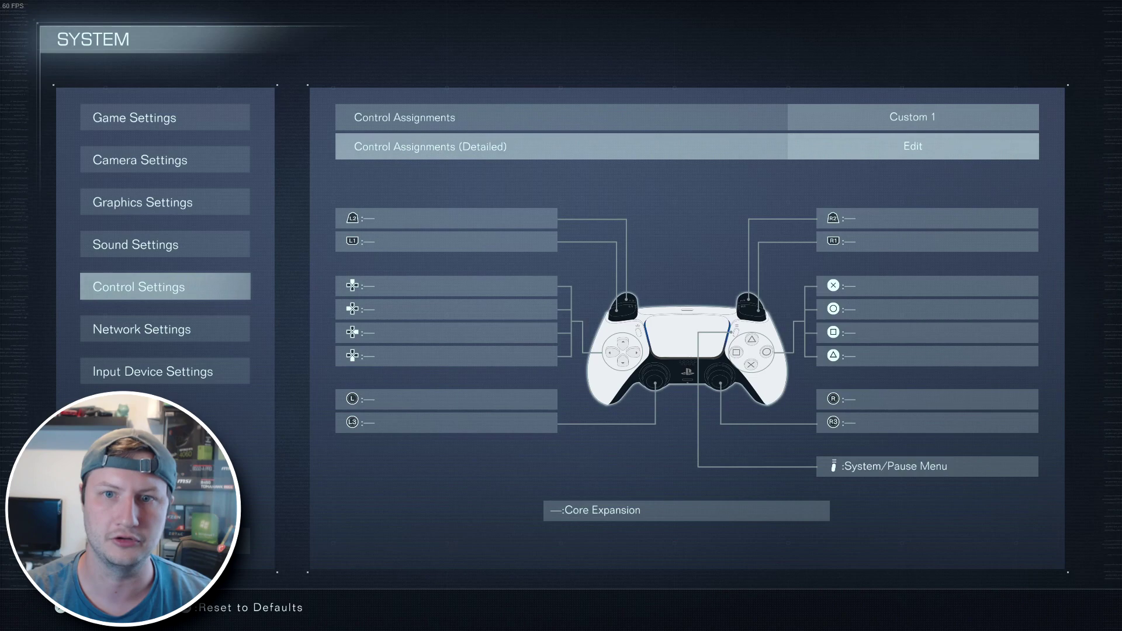
key("Up")
key("Return")
key("Up")
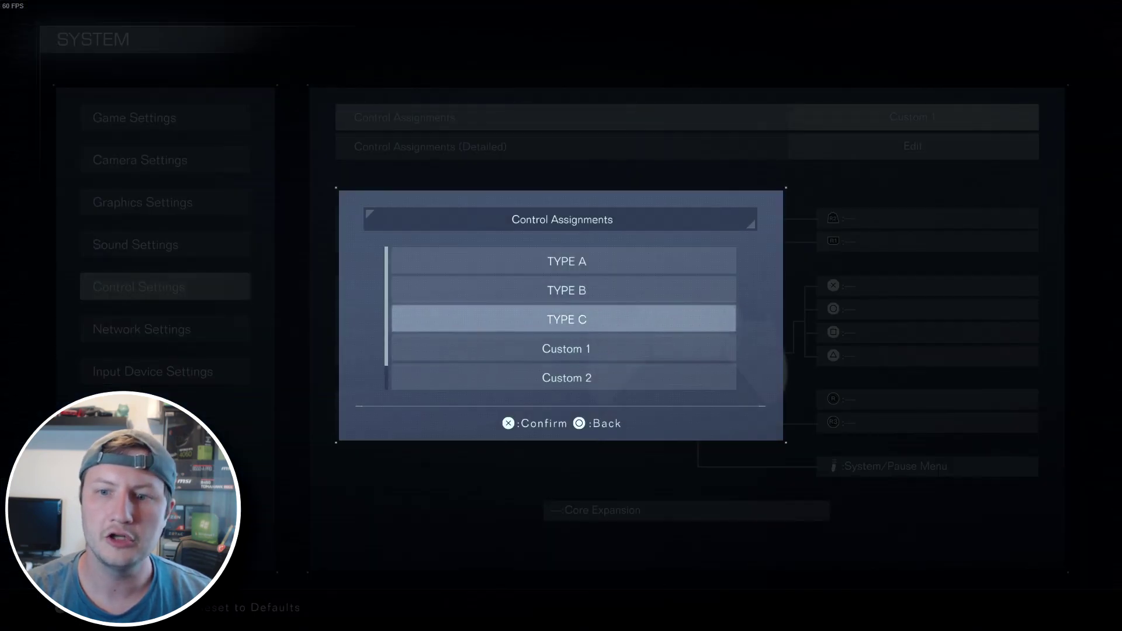
key("Up")
key("Down")
key("Down")
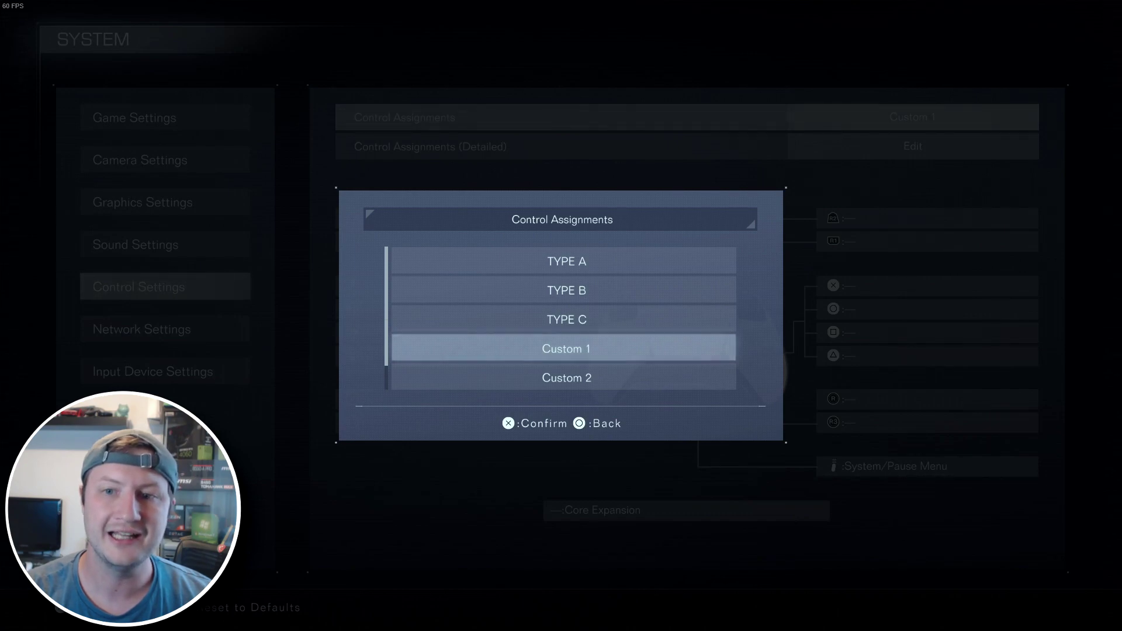
key("Return")
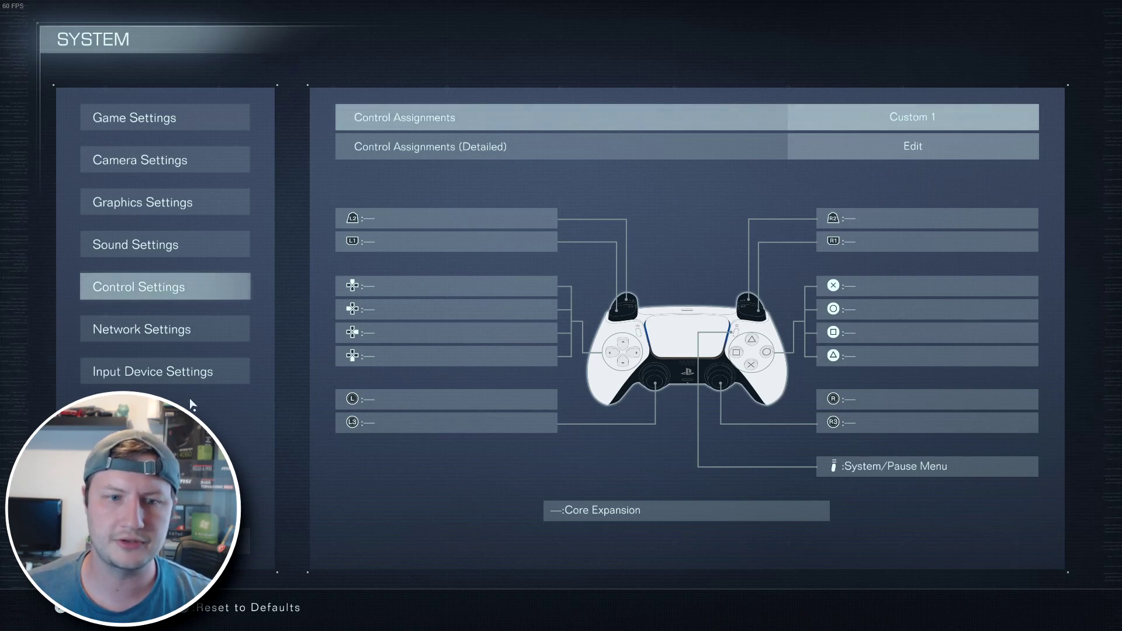
key("Escape")
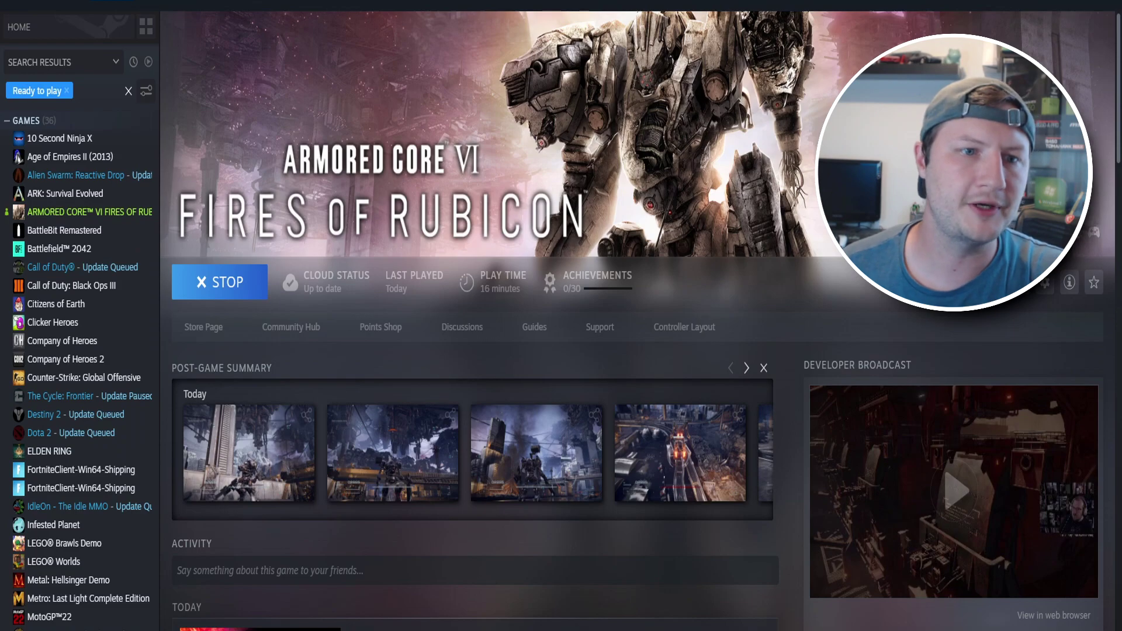
Step: Set the Steam Input override to Enable Steam Input in Armored Core VI's Controller properties
right_click(102, 211)
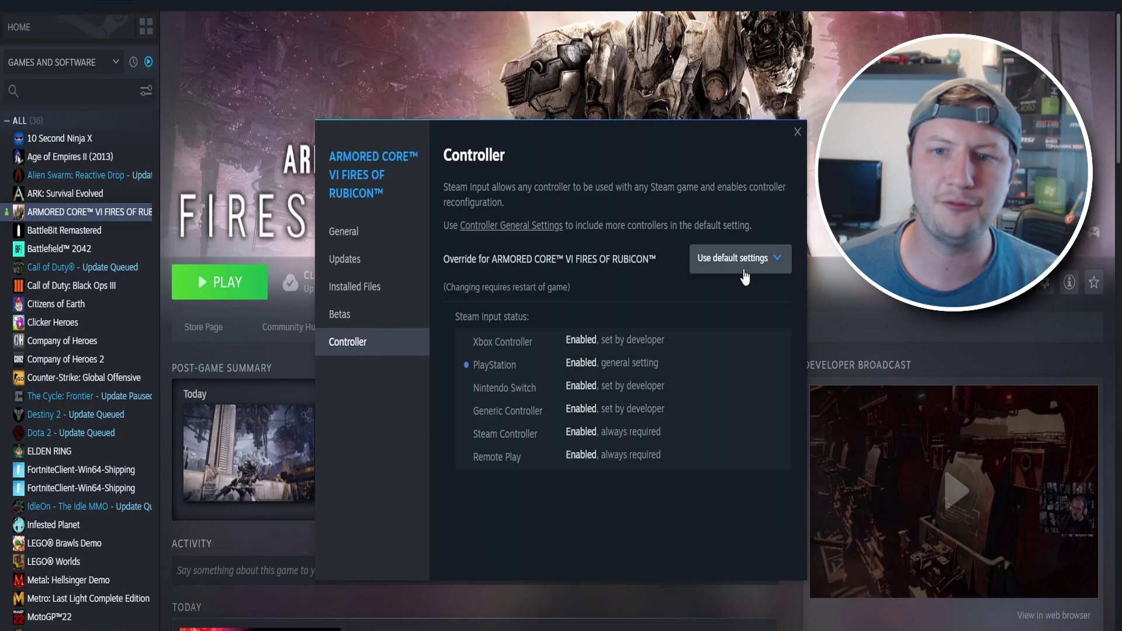
left_click(745, 274)
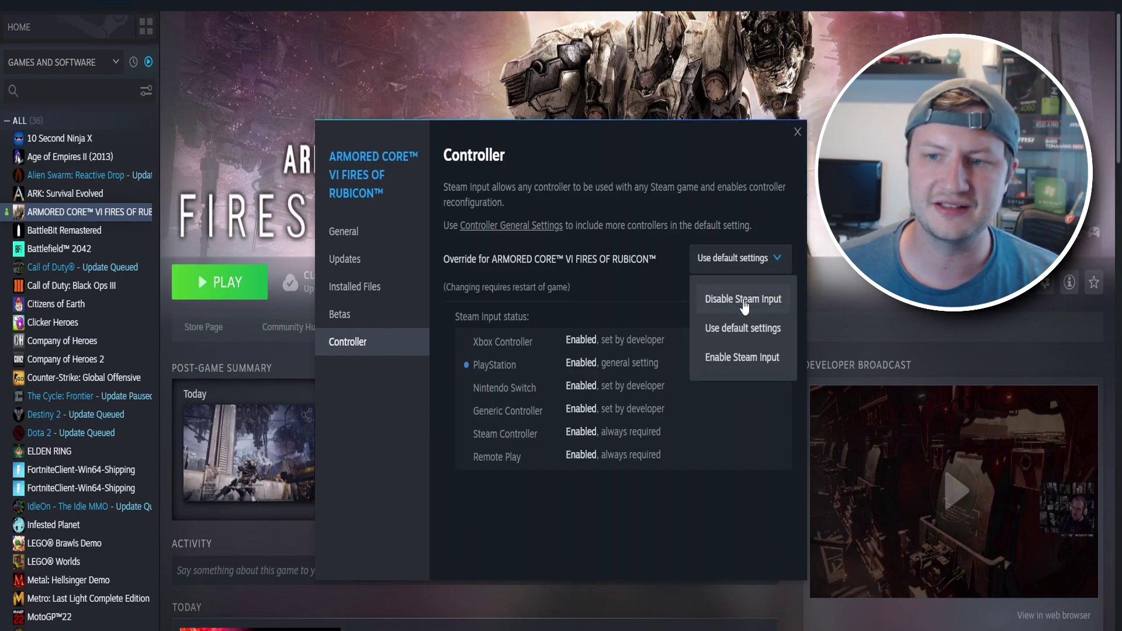
left_click(733, 365)
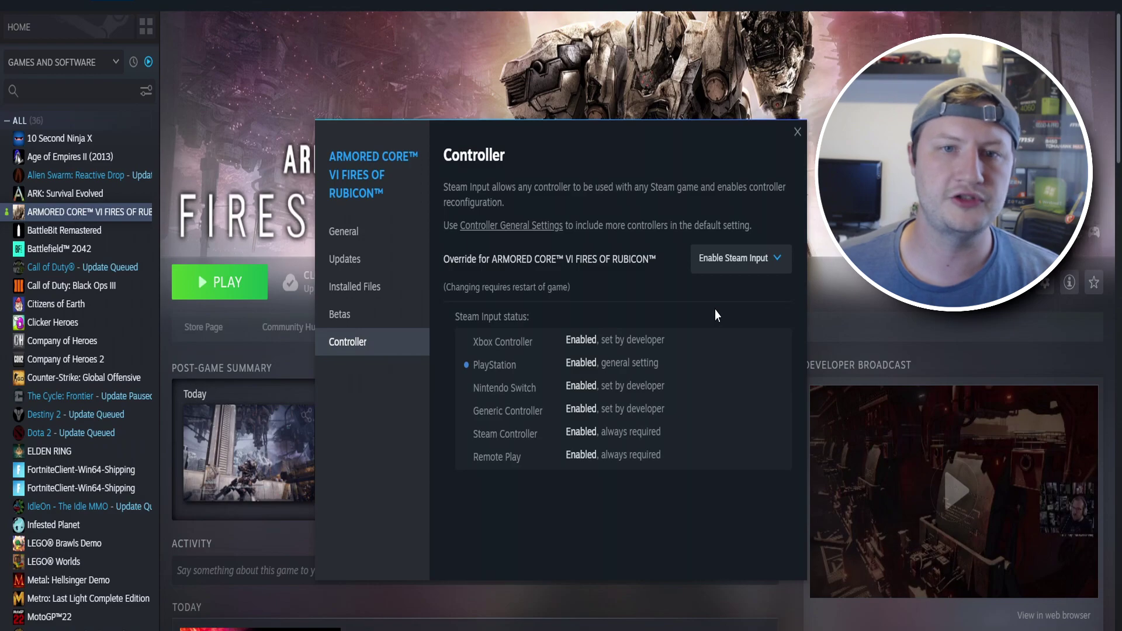
left_click(797, 131)
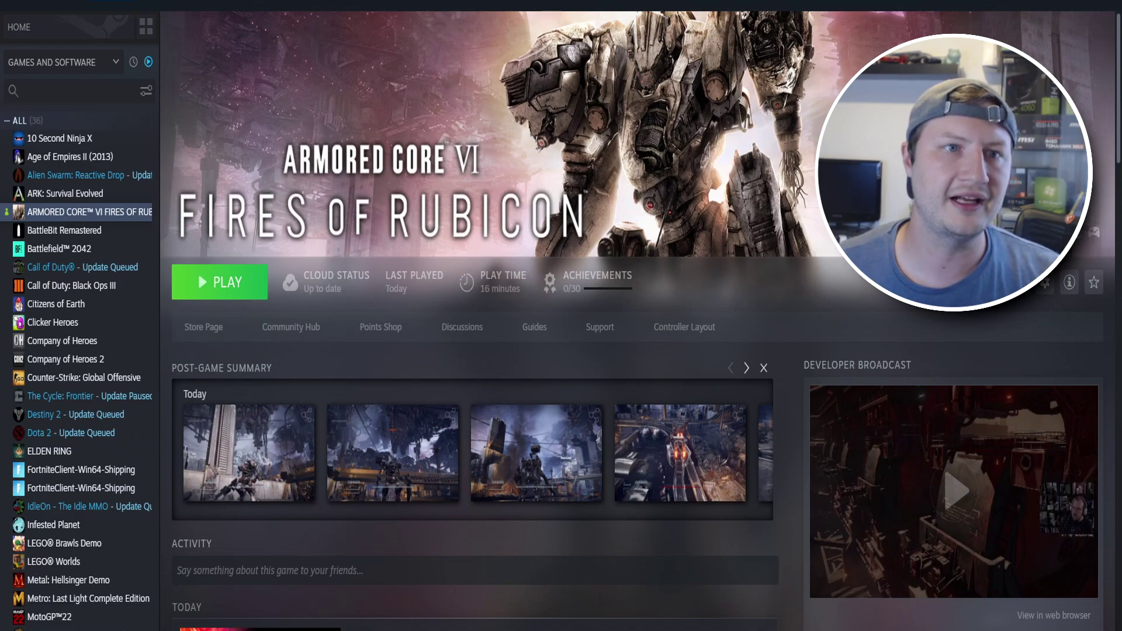
Step: Run the DualSense controller test from Steam Settings > Controller and reset its device inputs
left_click(18, 1)
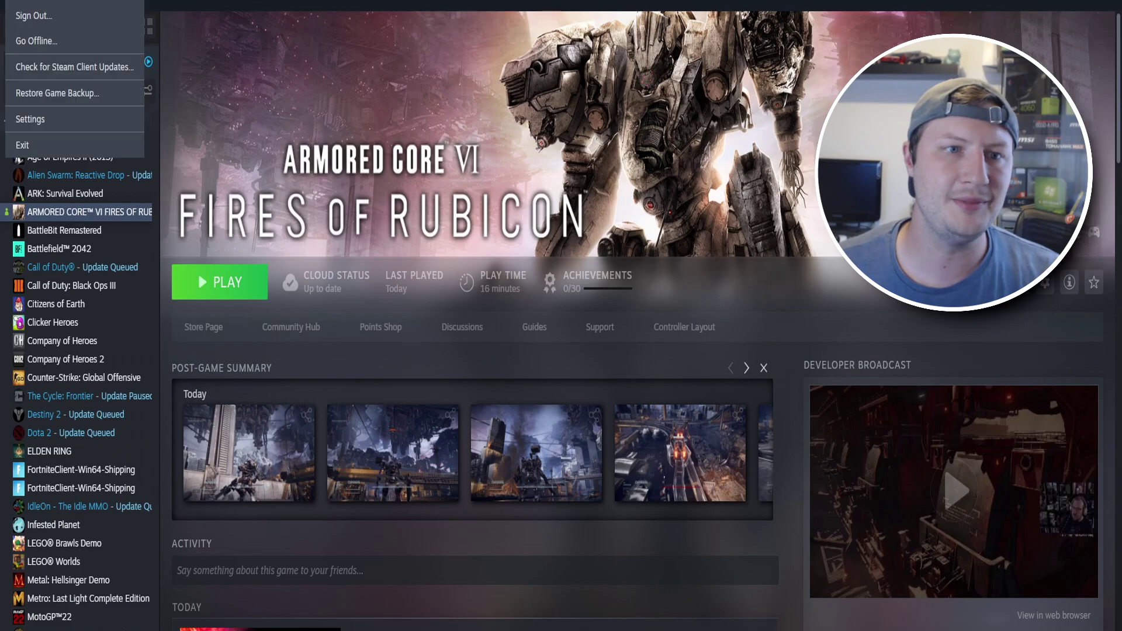
left_click(50, 120)
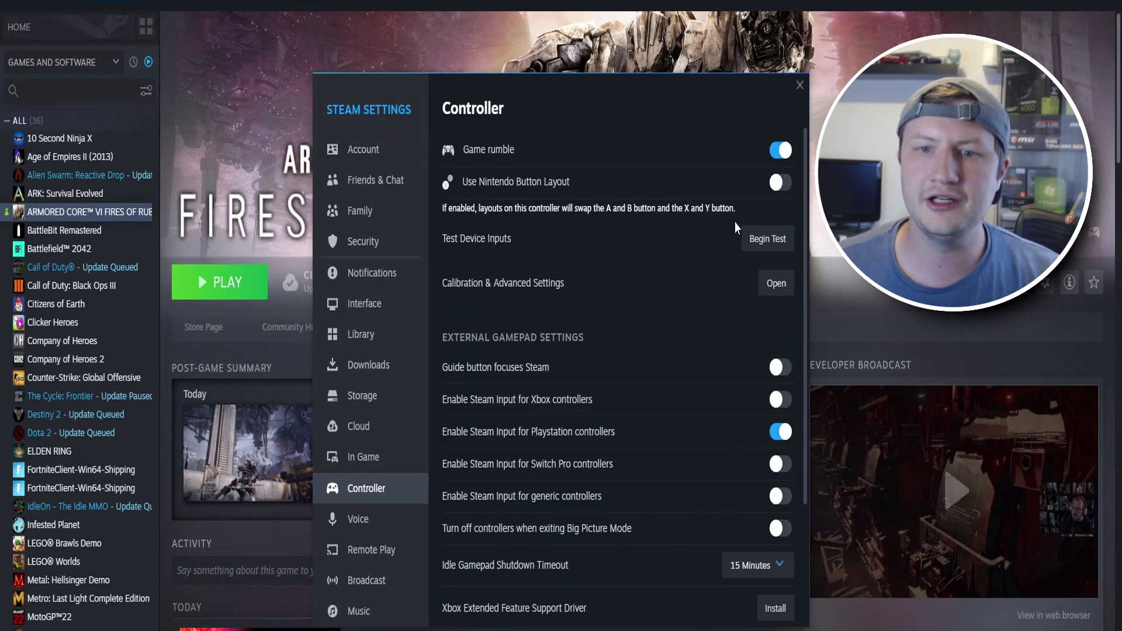
left_click(777, 239)
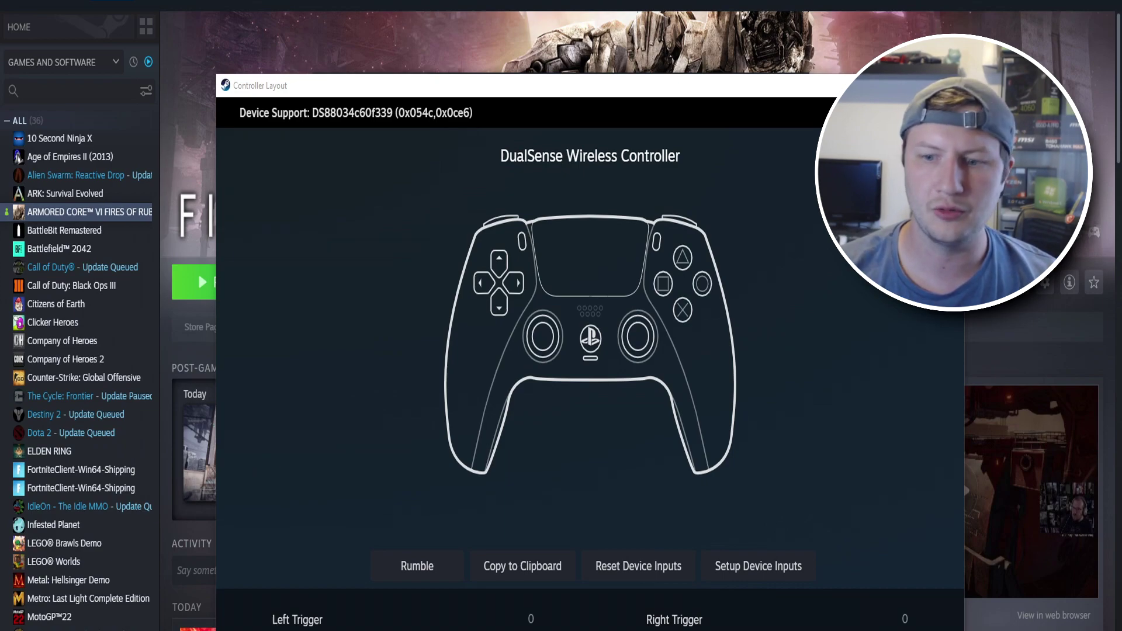
left_click(643, 577)
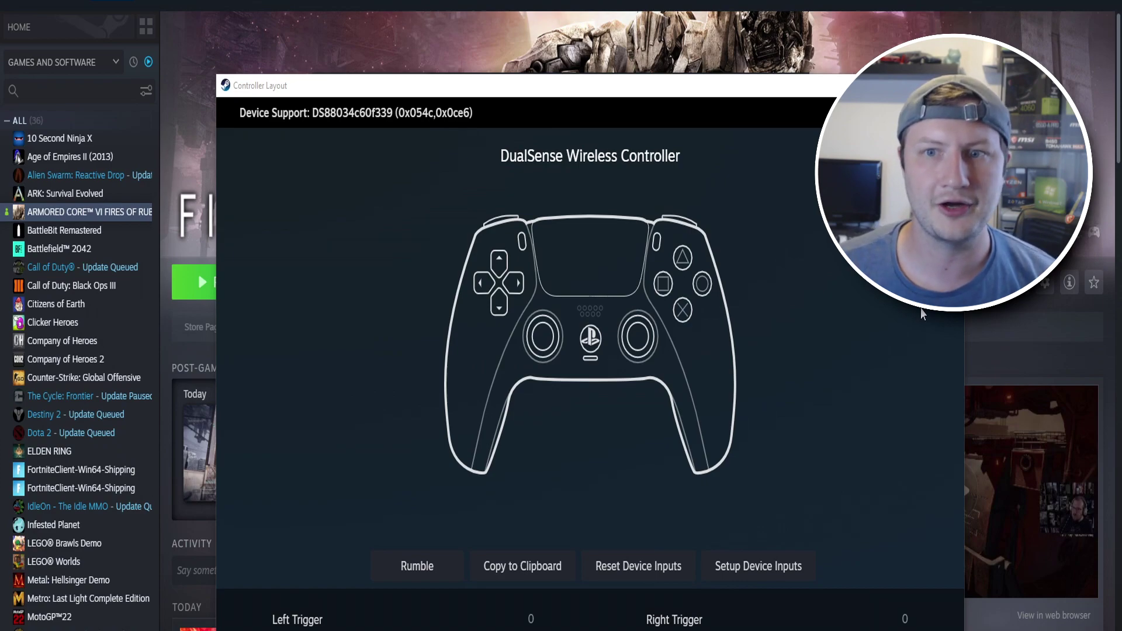
left_click(951, 85)
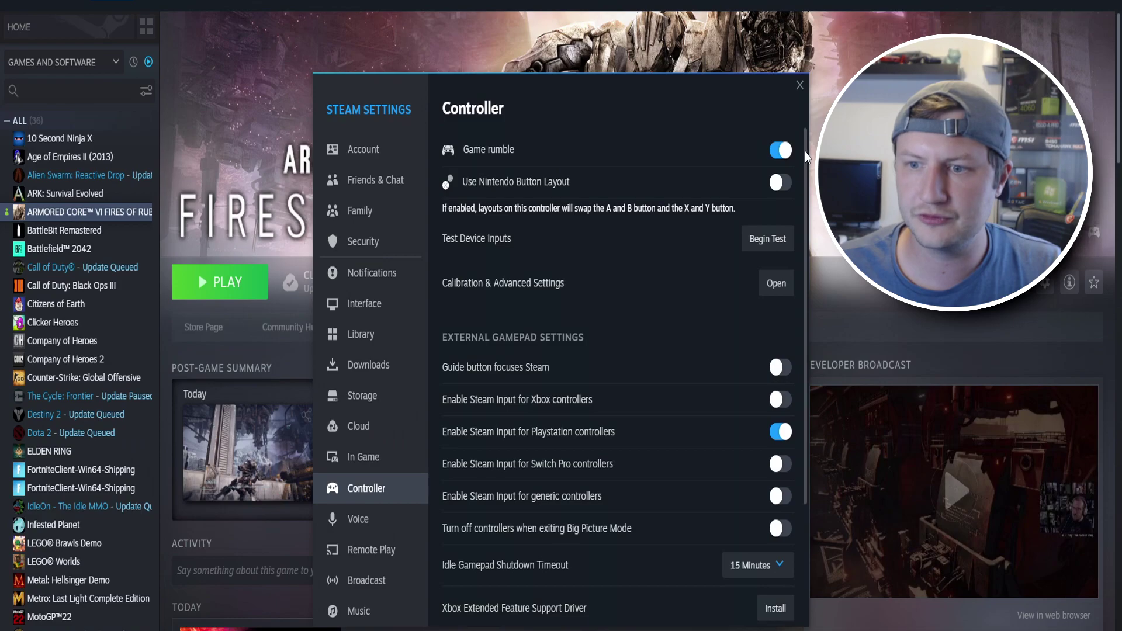
Step: Toggle Steam Input for PlayStation controllers off and back on, leaving it enabled
scroll(809, 190, "down", 1)
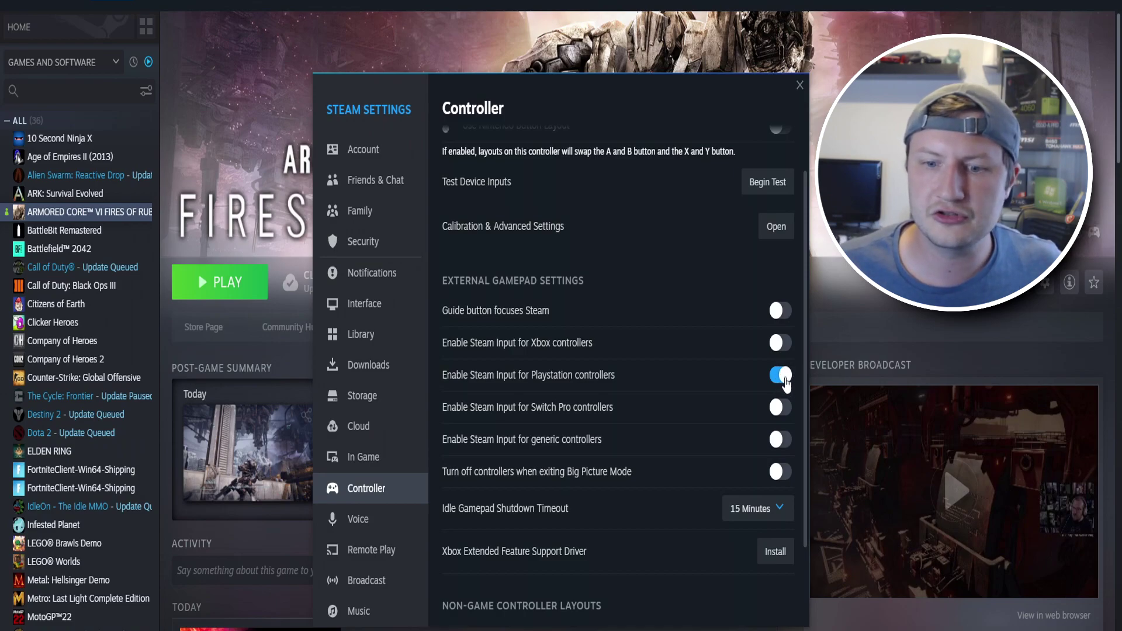
left_click(786, 383)
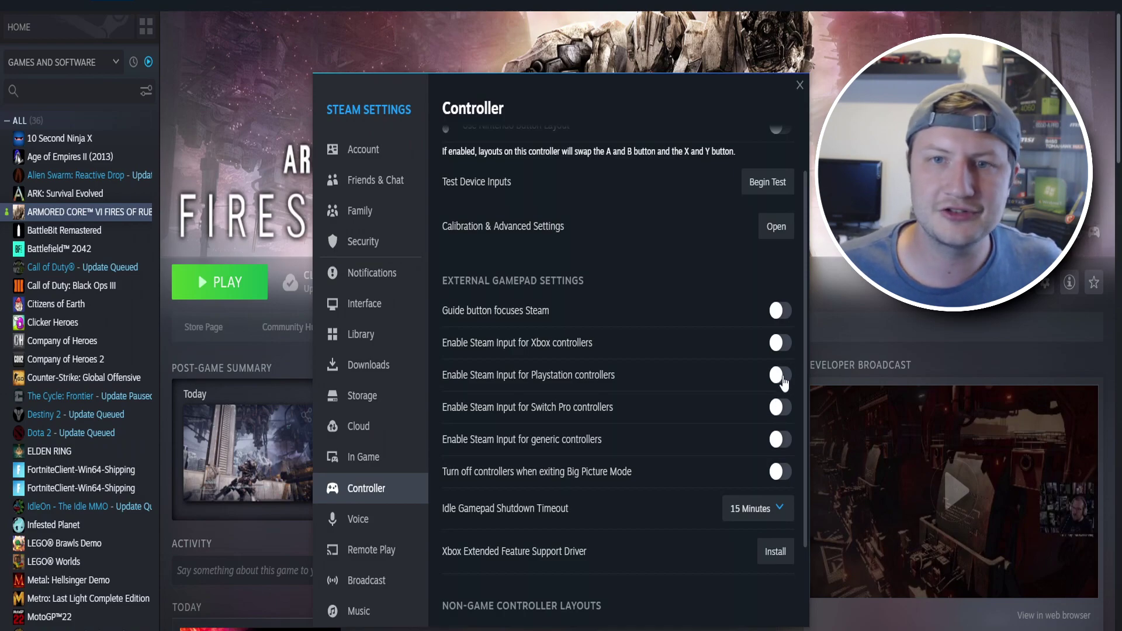
left_click(783, 382)
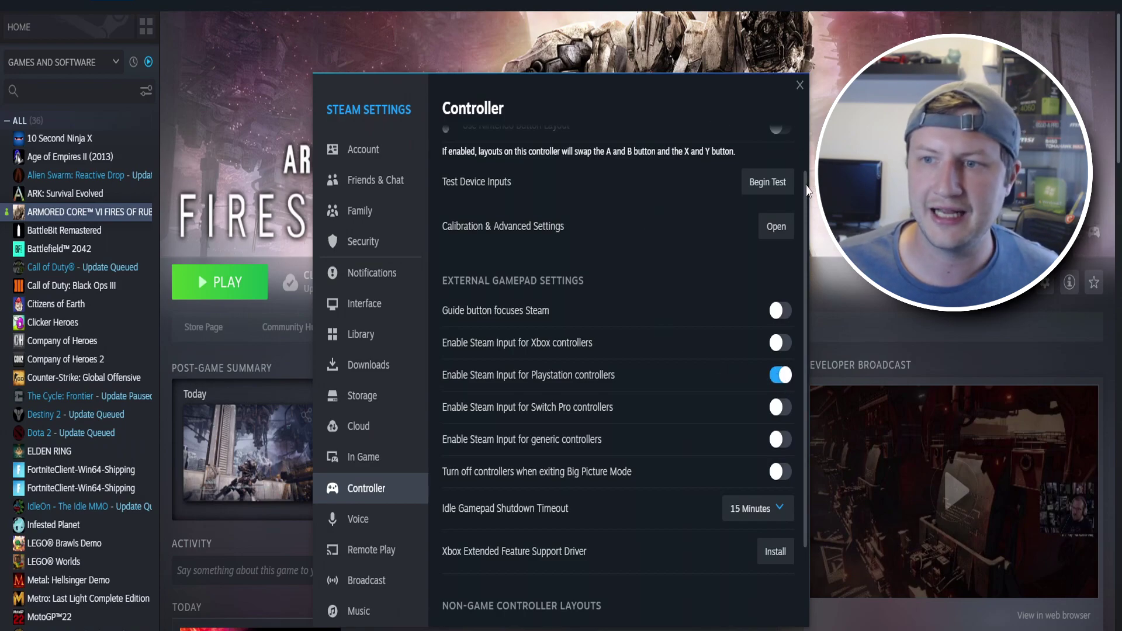
scroll(804, 257, "down", 2)
scroll(691, 168, "up", 1)
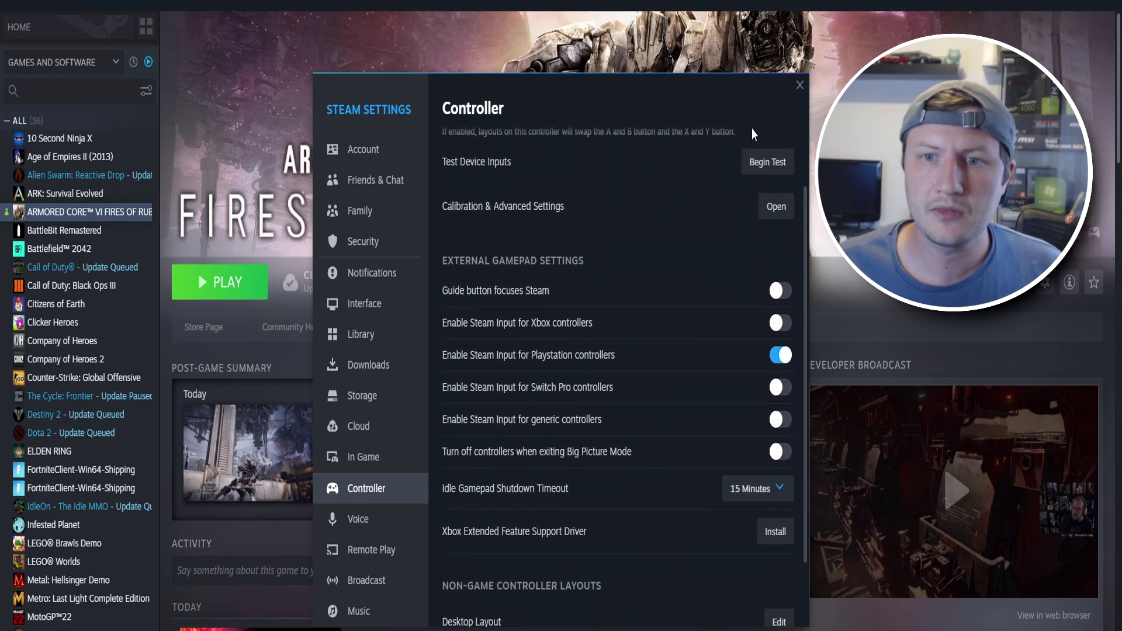
Step: Close Steam Settings and bring up Easy Gamer Utility PRO's game fixing page
left_click(799, 88)
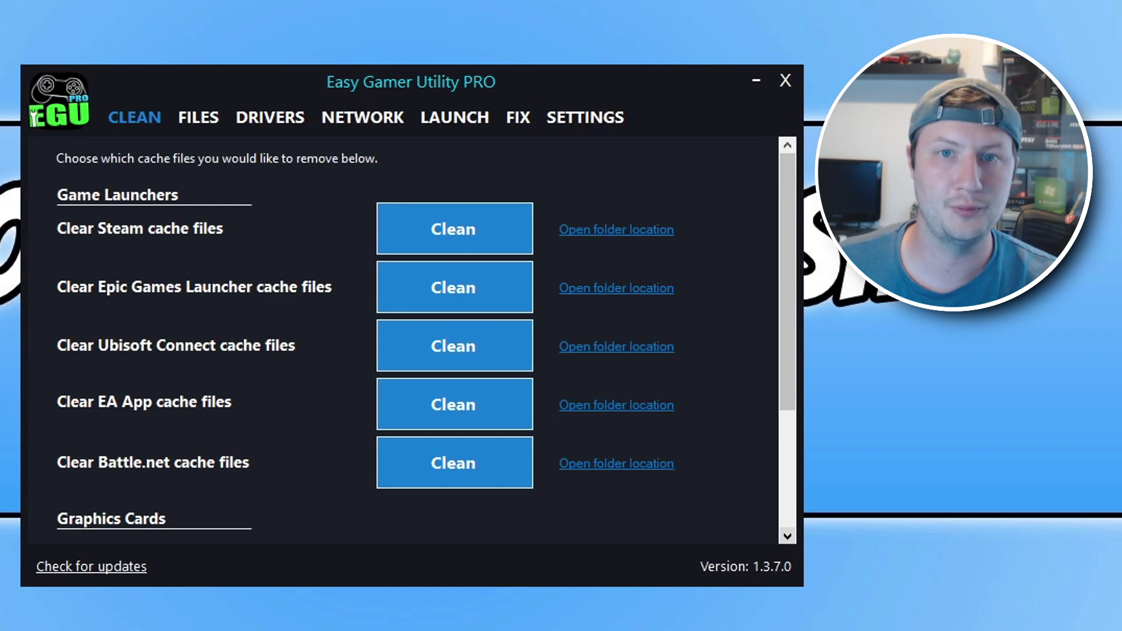
left_click(521, 120)
Step: Load armoredcore6.exe from the game folder into Custom Game Fixing
scroll(787, 200, "down", 1)
left_click_drag(787, 200, 792, 338)
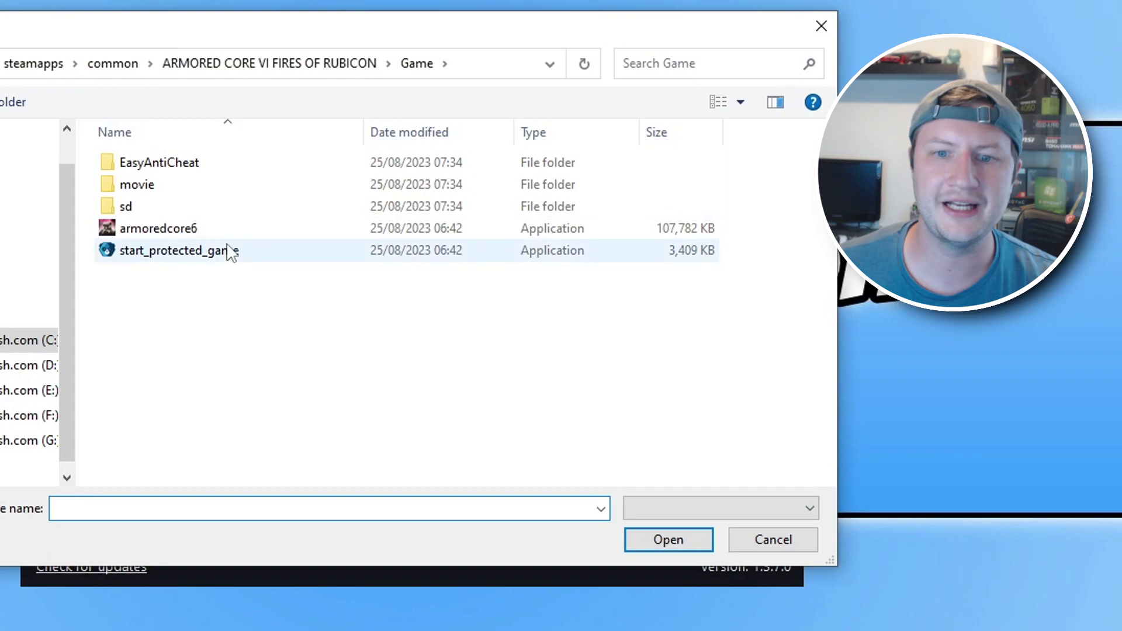
left_click(208, 229)
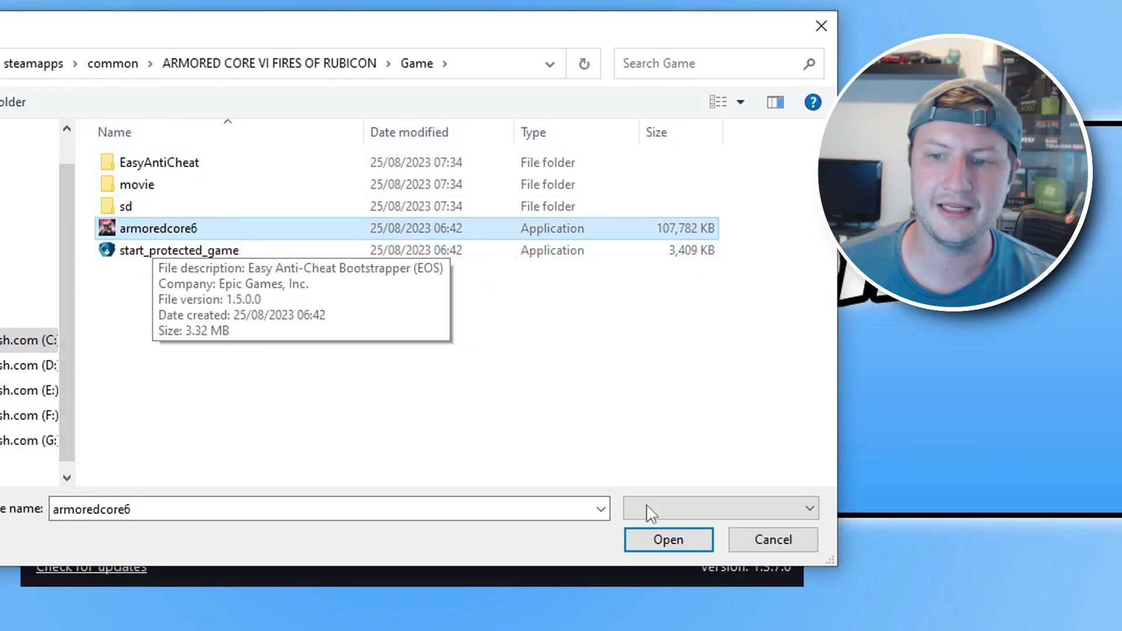
left_click(656, 541)
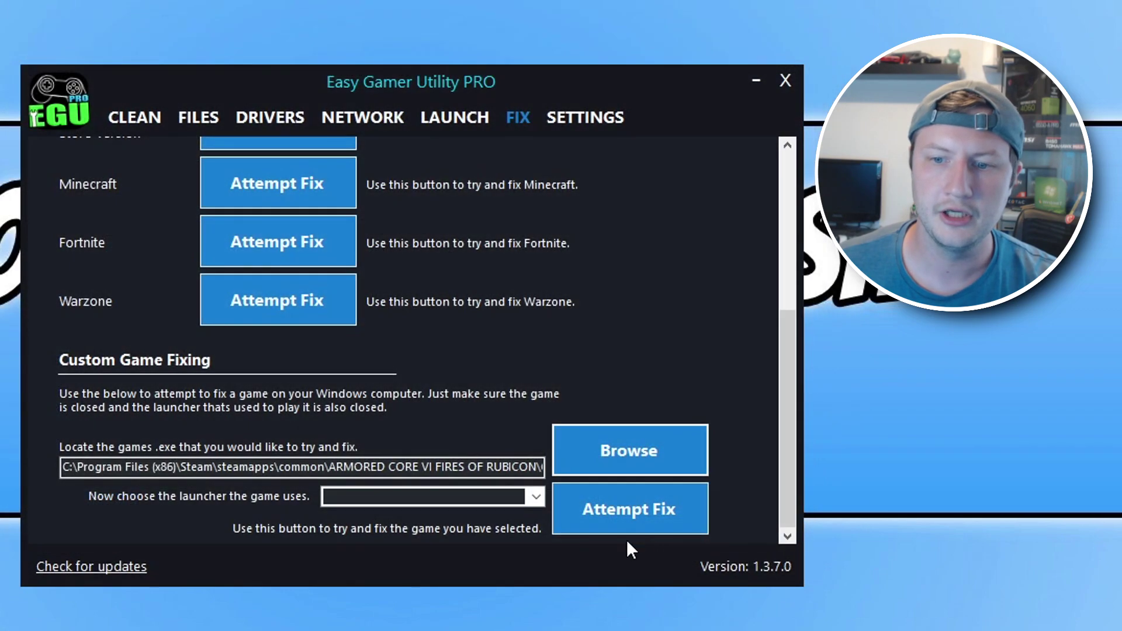
Step: Choose Steam as the launcher and run Attempt Fix for Armored Core VI
left_click(536, 497)
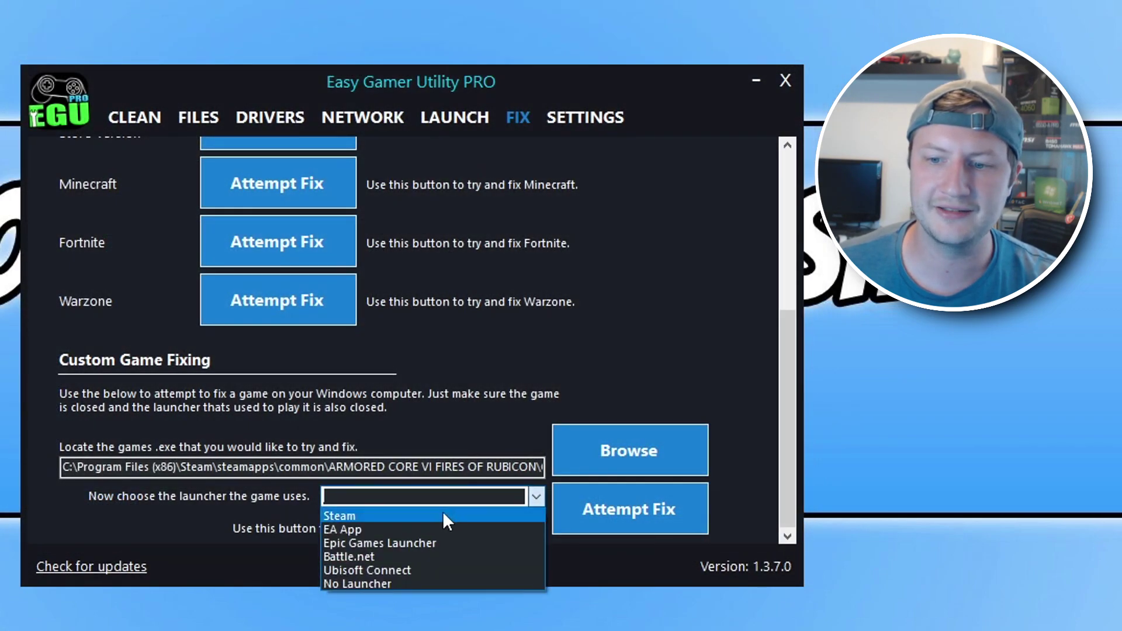
left_click(443, 512)
left_click(607, 514)
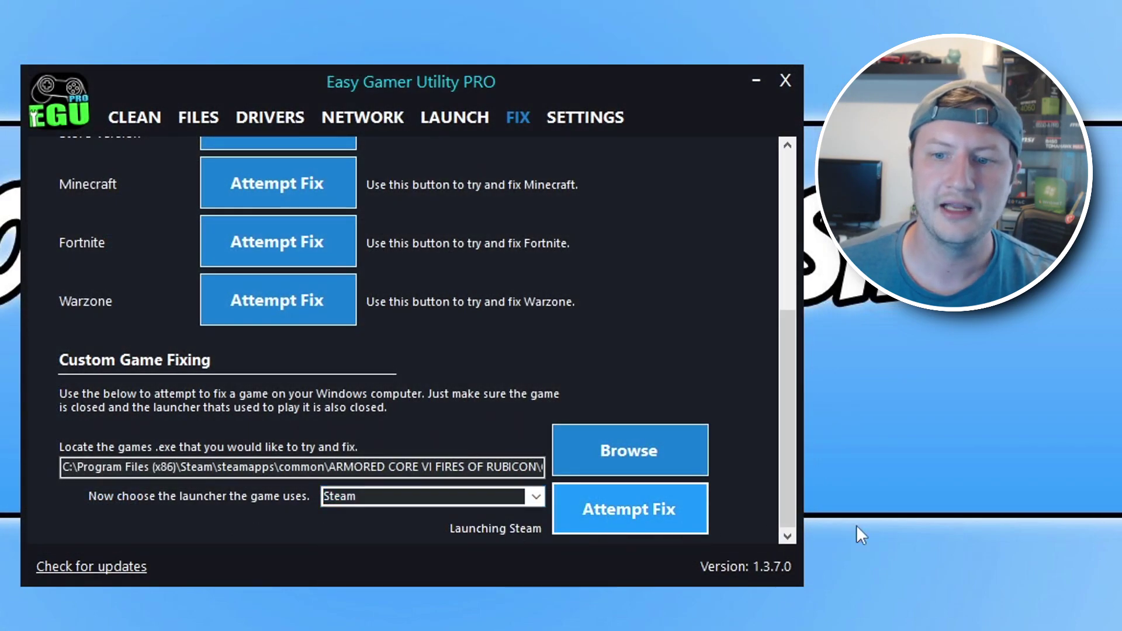